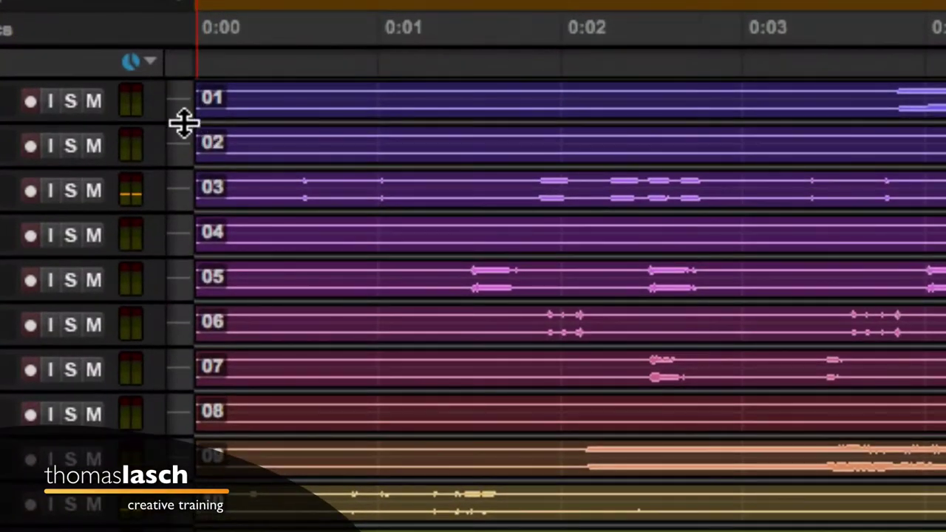
- Enlarge track 01 freely by its lower edge, and set its height to the extreme preset
drag(182, 123, 178, 295)
click(627, 206)
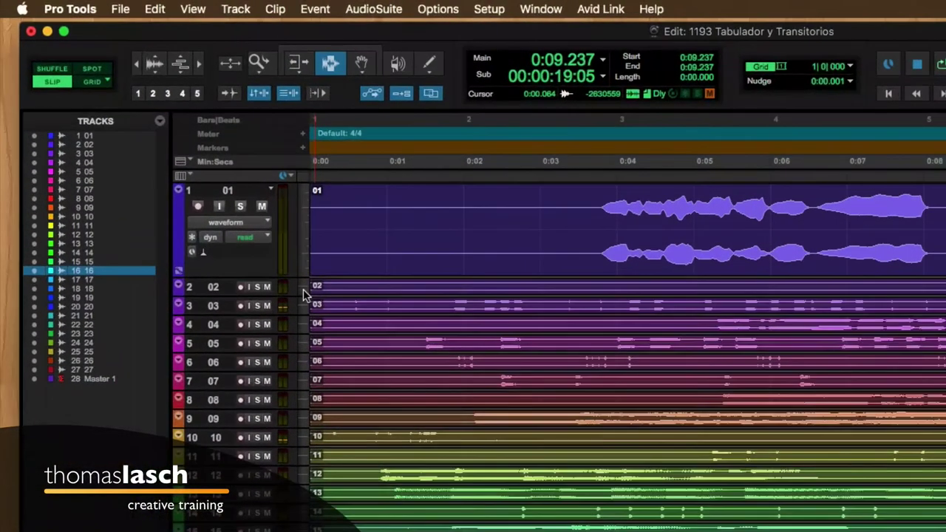
click(308, 242)
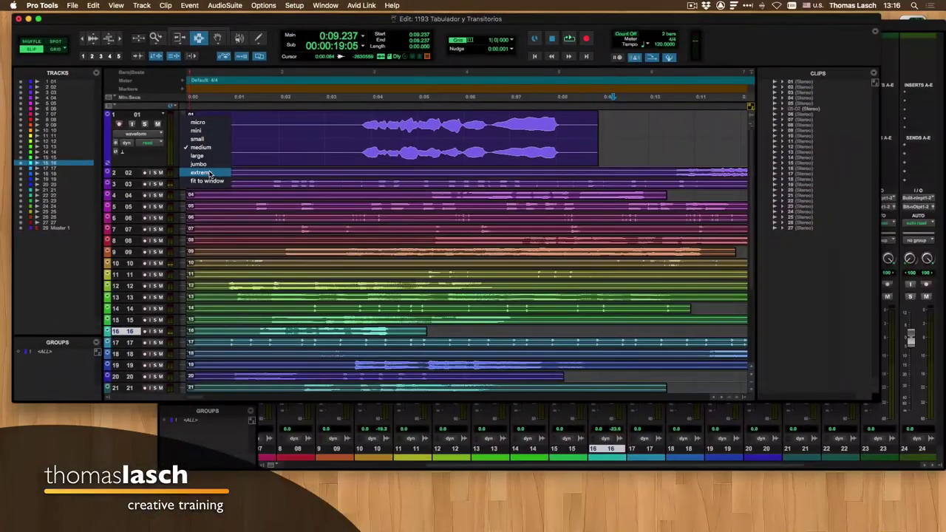
click(210, 173)
- Try the micro and fit to window heights on track 01, ending on mini
click(182, 193)
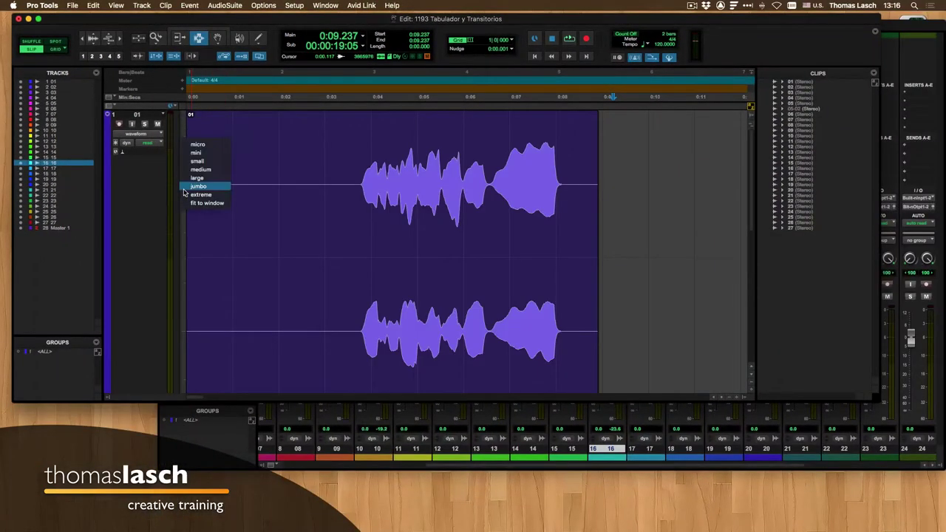
click(196, 146)
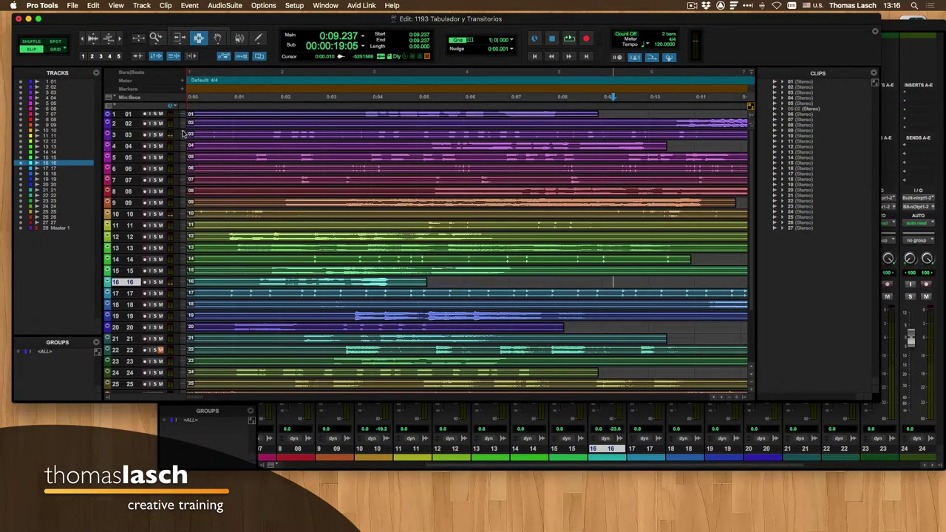
click(187, 123)
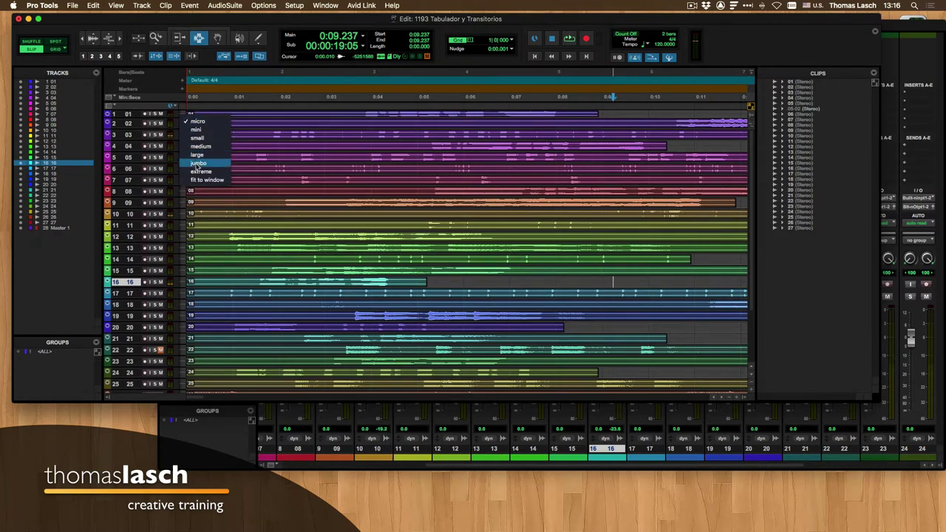
click(193, 182)
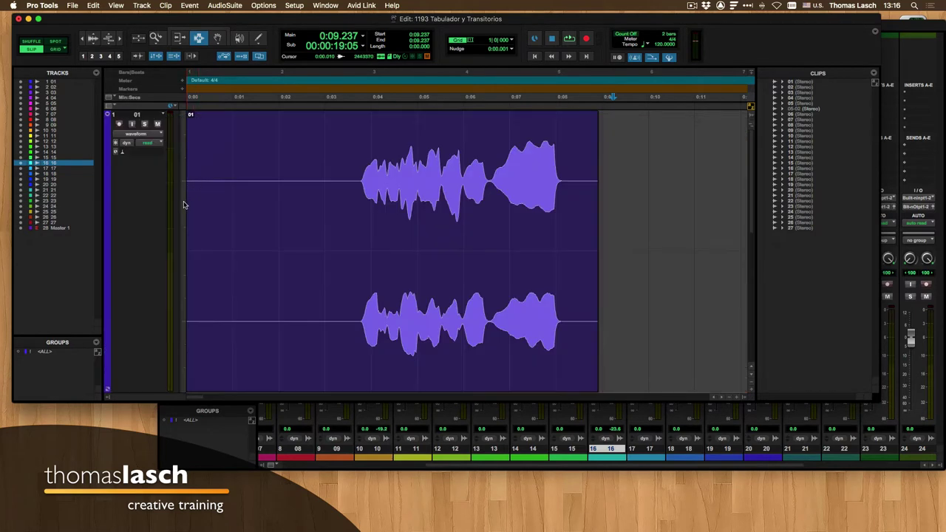
click(185, 205)
click(193, 166)
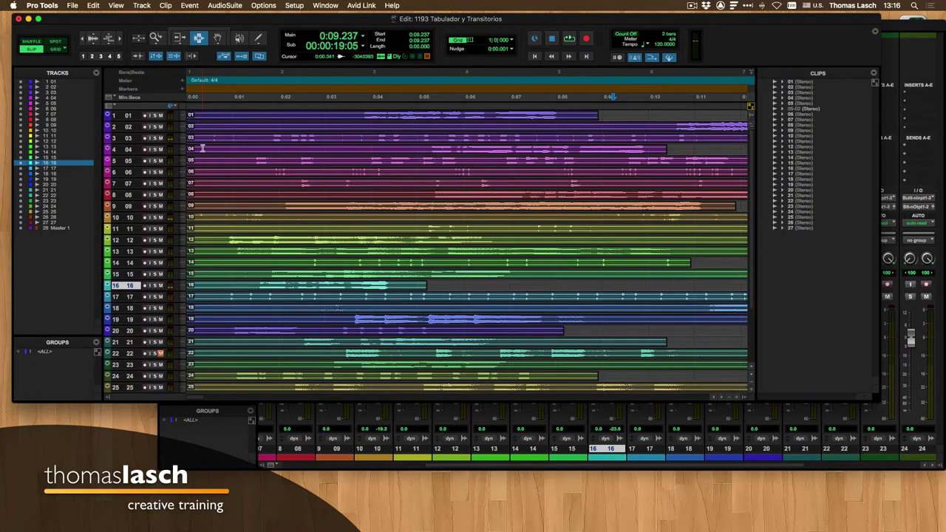
- Set the height of all tracks to small, try large, and return them all to small
click(183, 117)
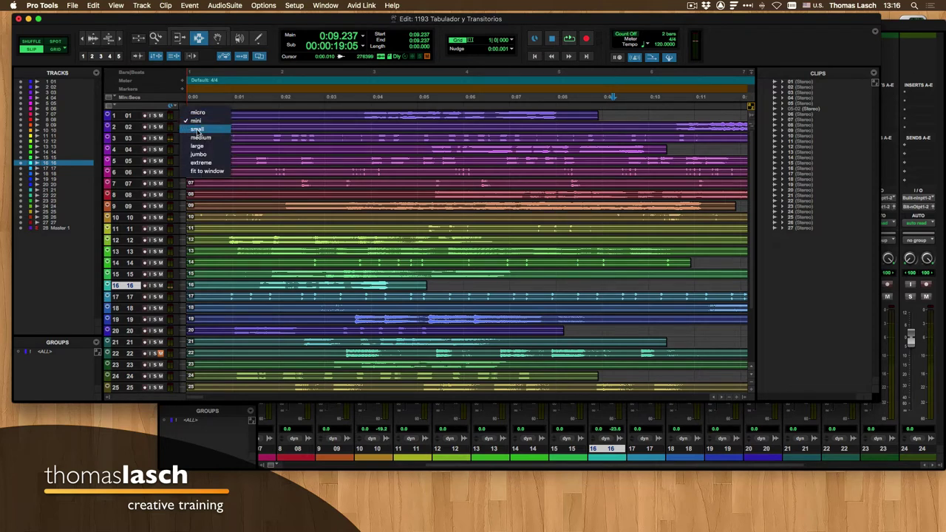
click(197, 130)
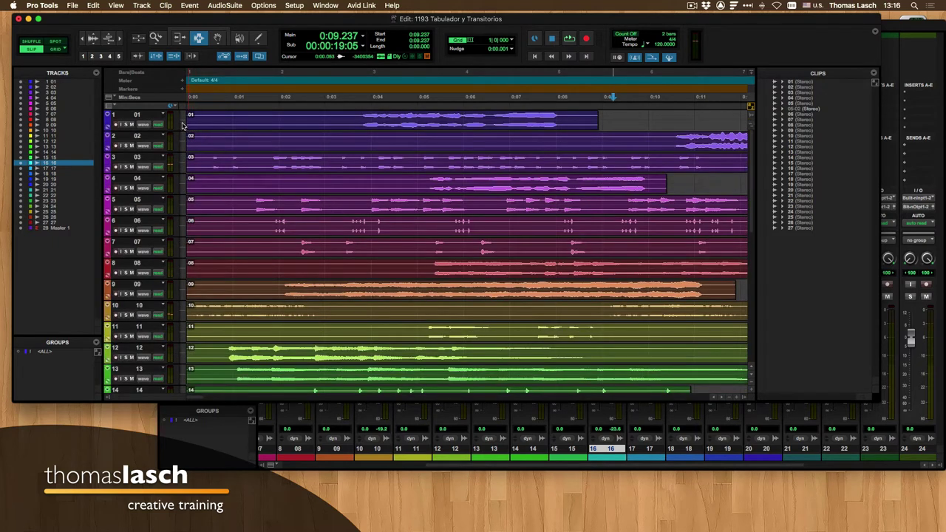
click(183, 125)
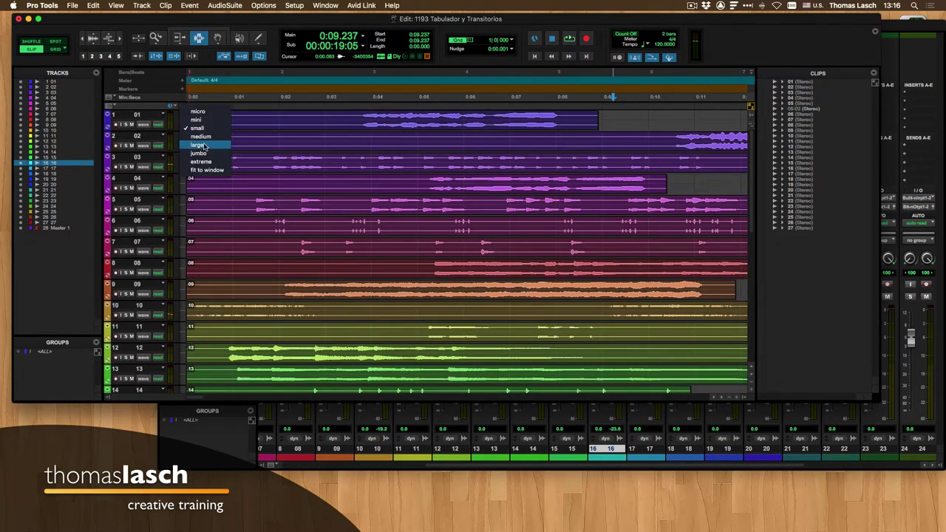
click(197, 145)
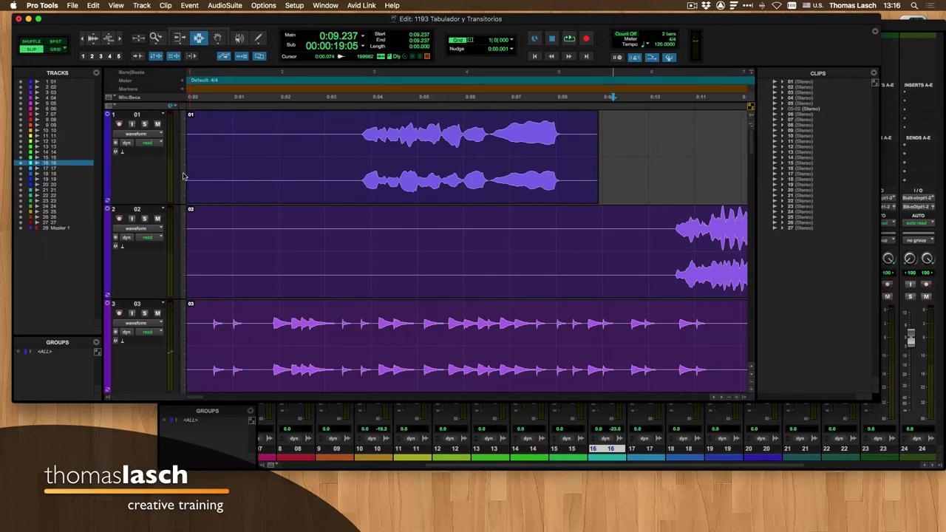
click(184, 176)
click(193, 163)
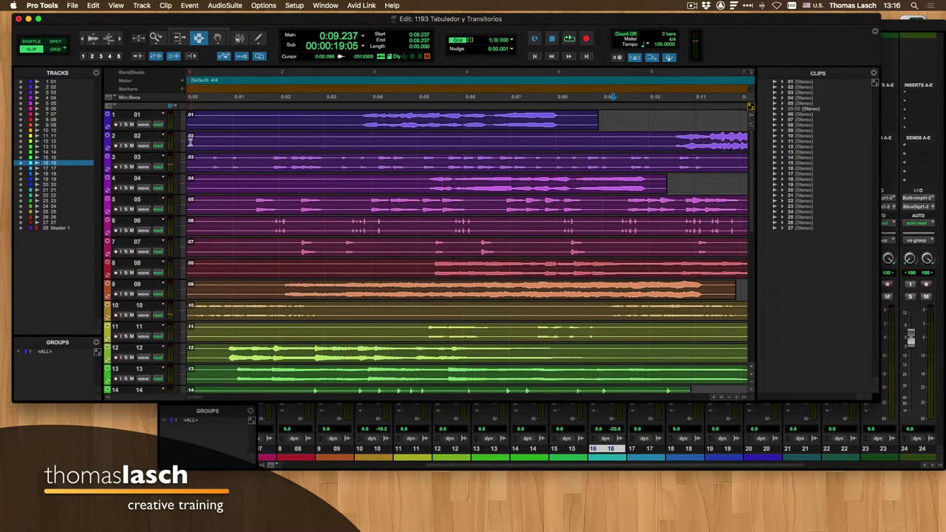
scroll(235, 186, down, 2)
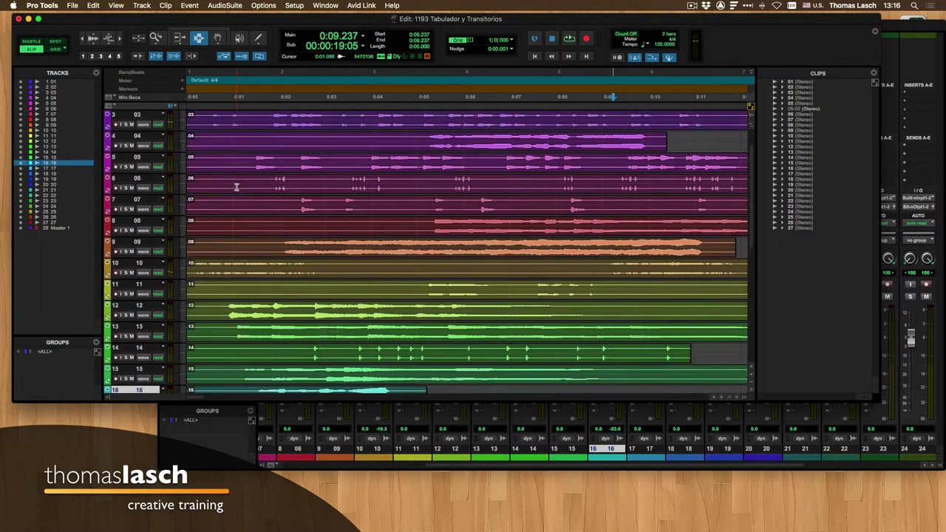
scroll(237, 188, up, 2)
scroll(237, 187, down, 13)
scroll(236, 187, up, 13)
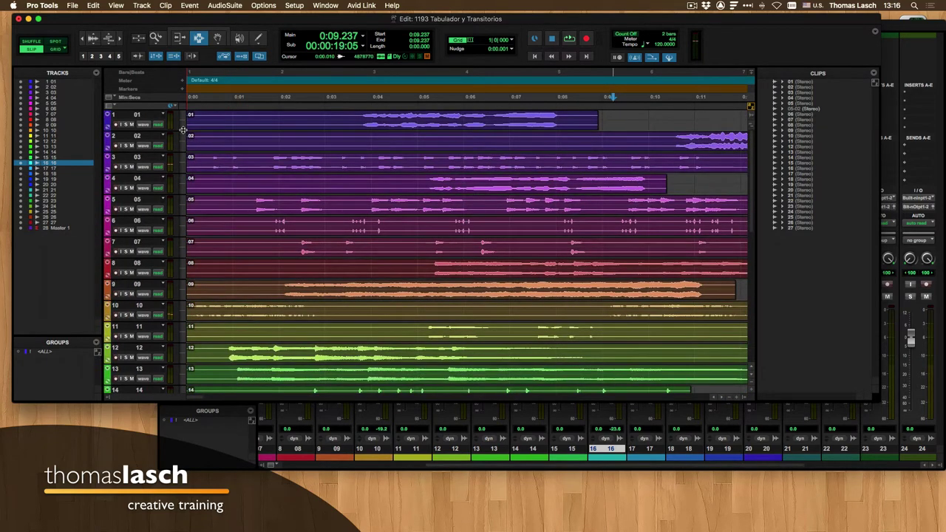
- Resize tracks 01 and 02 freely by their lower edges, and bring all tracks to one equal, lower height
drag(182, 130, 188, 214)
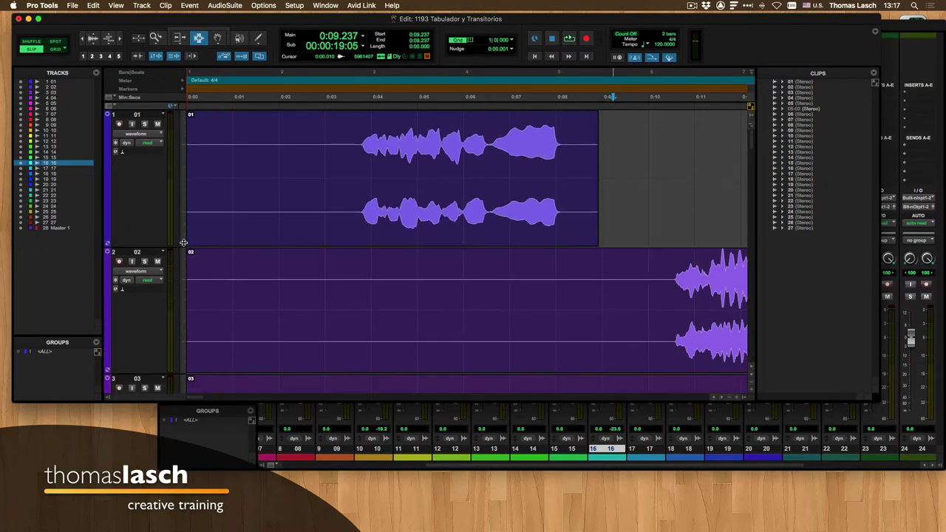
drag(183, 191, 187, 231)
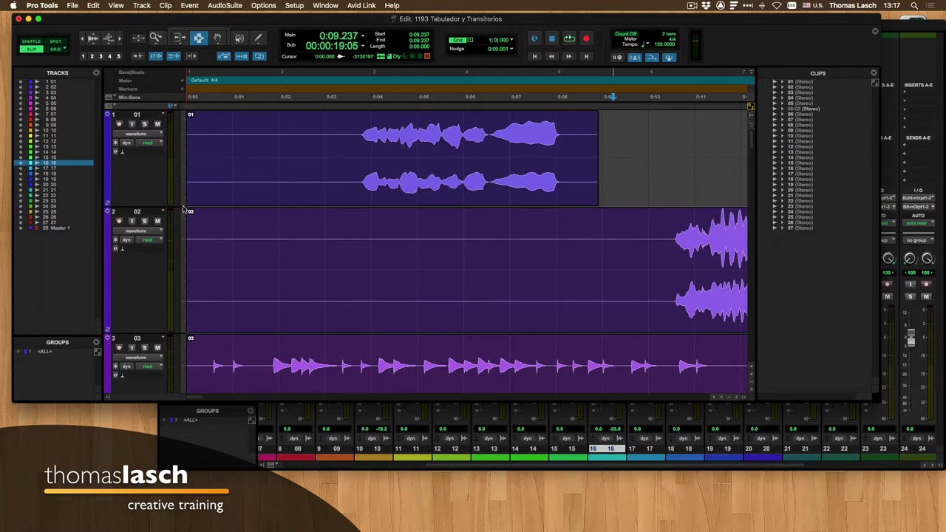
drag(183, 209, 182, 159)
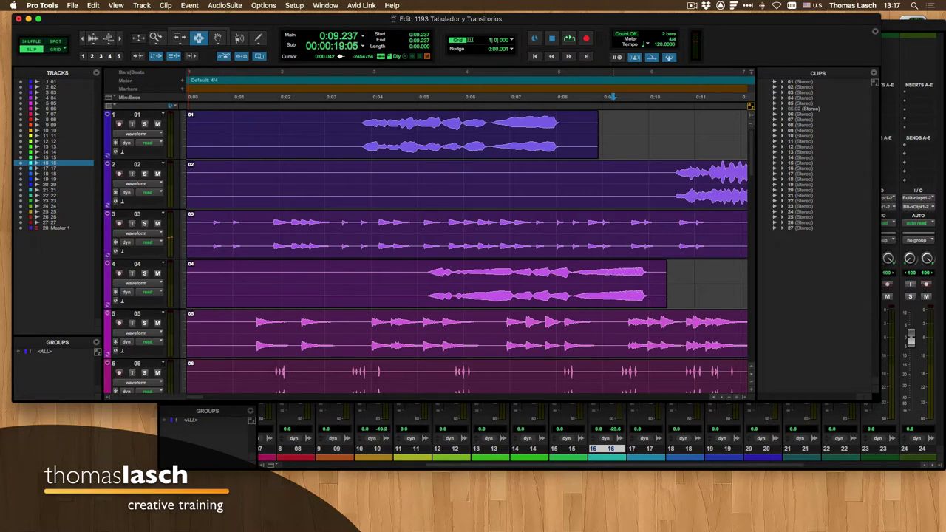
click(588, 156)
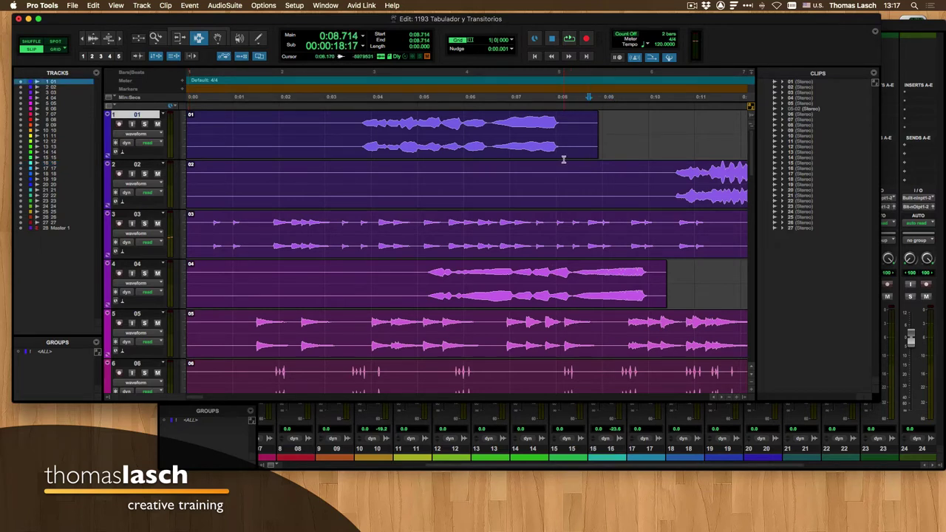
- Move track 03 below track 05 among the track headers, and return it to its place above track 04
click(143, 219)
drag(139, 217, 140, 356)
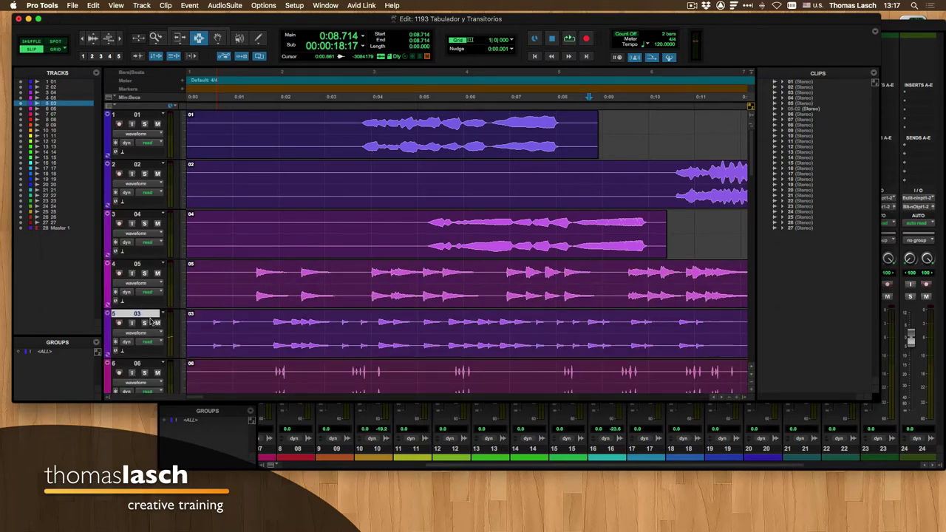
drag(137, 314, 136, 258)
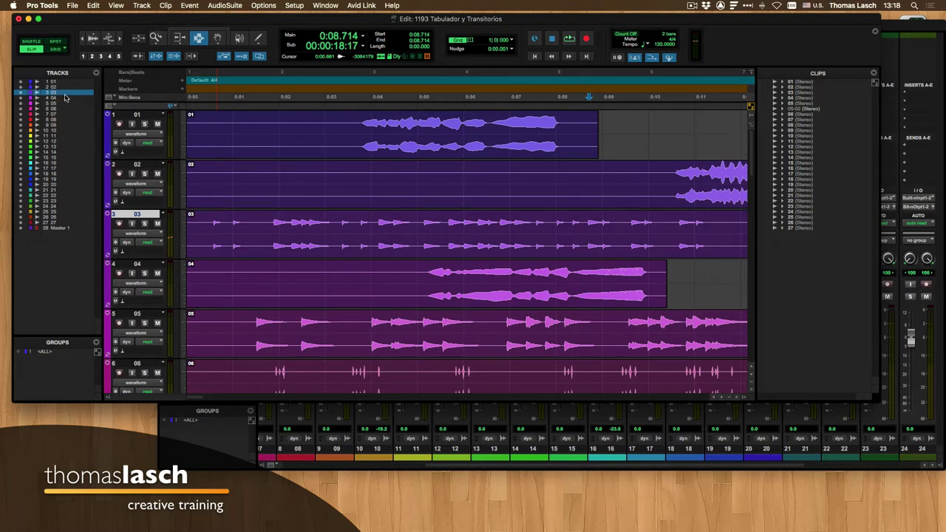
- Reorder track 05 in the track list to sit below track 09, and move it back above track 06
click(145, 116)
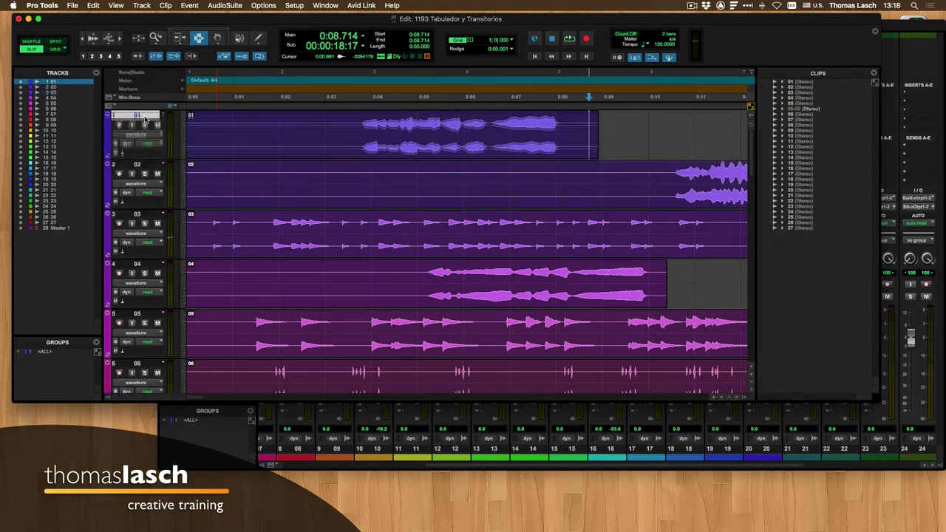
mouse_move(57, 104)
mouse_down()
mouse_move(53, 161)
mouse_move(55, 106)
mouse_up()
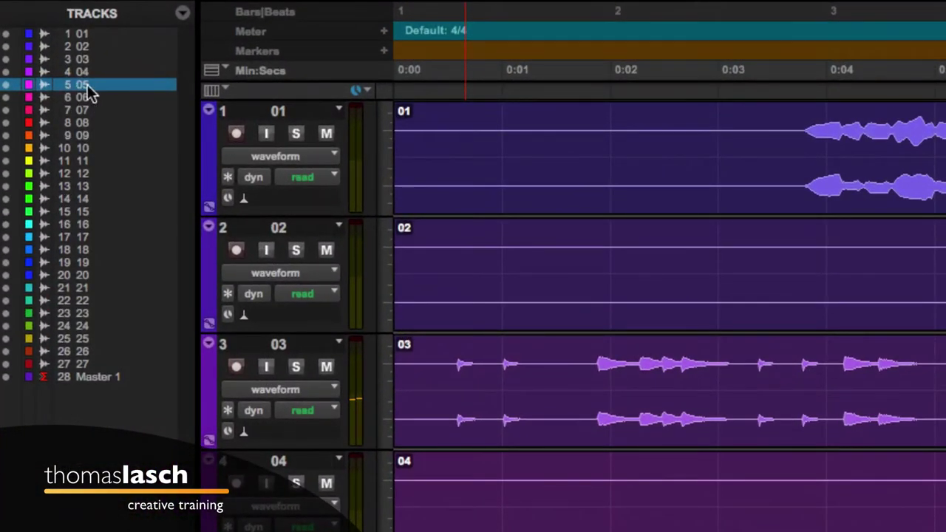
drag(87, 91, 96, 148)
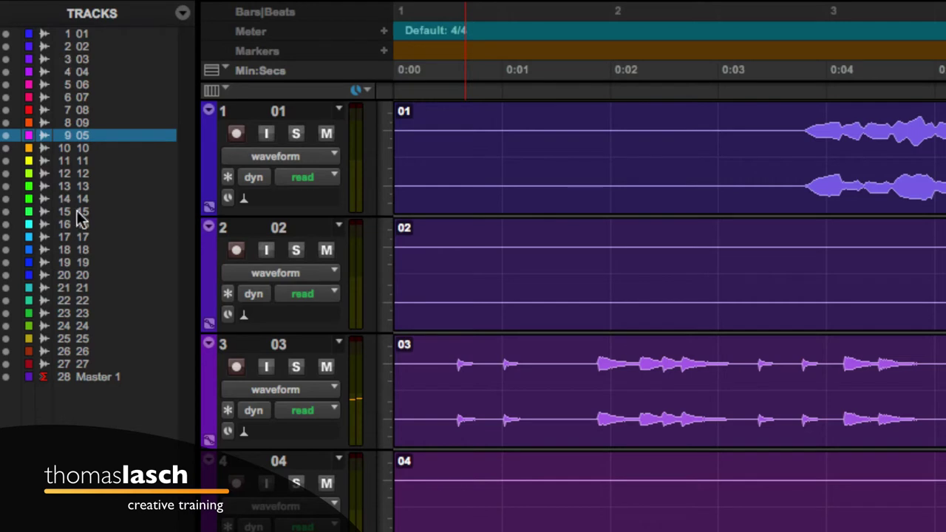
drag(87, 135, 103, 85)
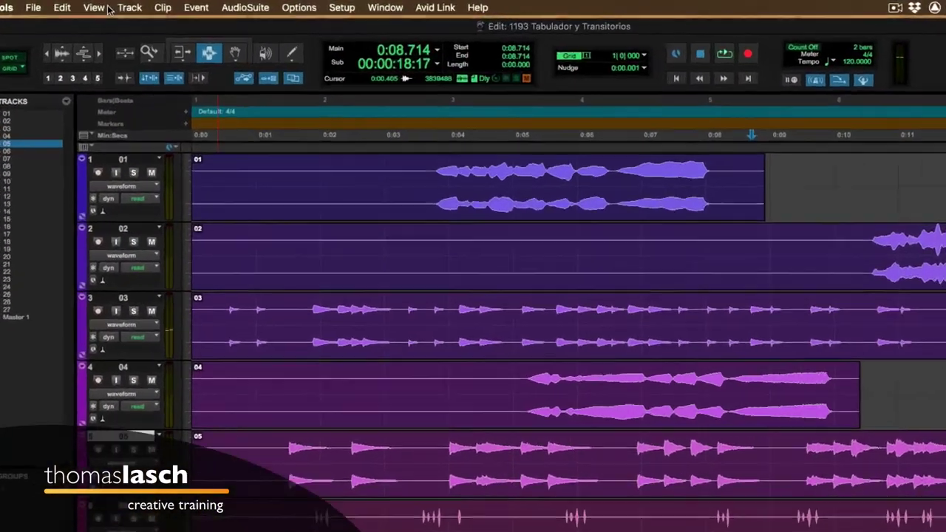
- Hide the track numbers in the session and show them again
click(117, 6)
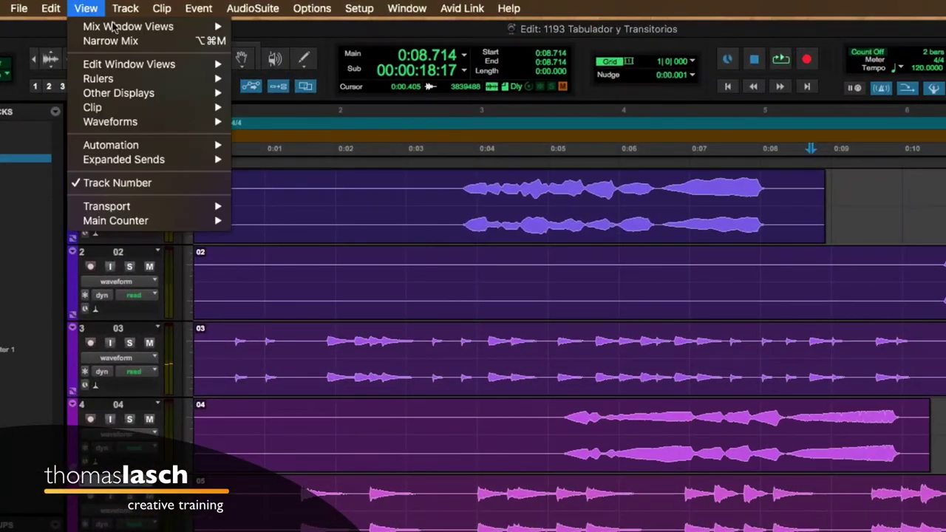
click(127, 186)
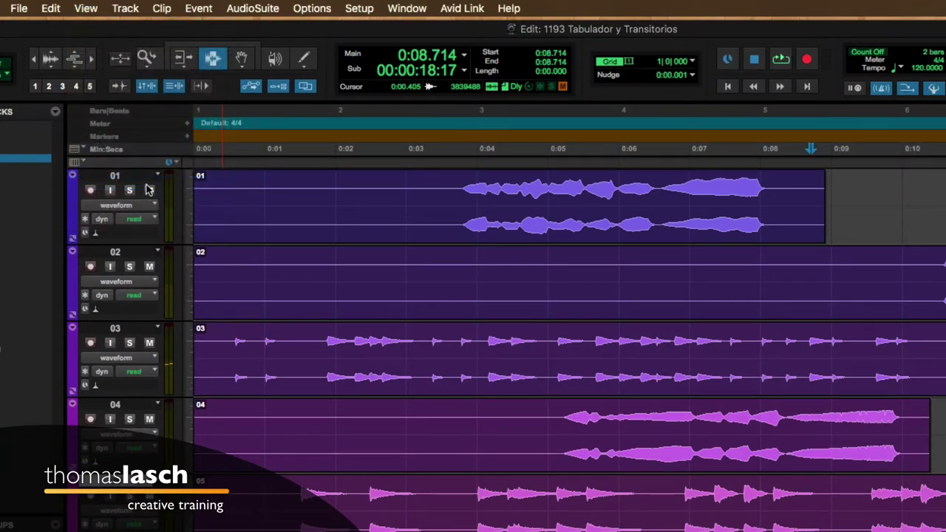
click(95, 9)
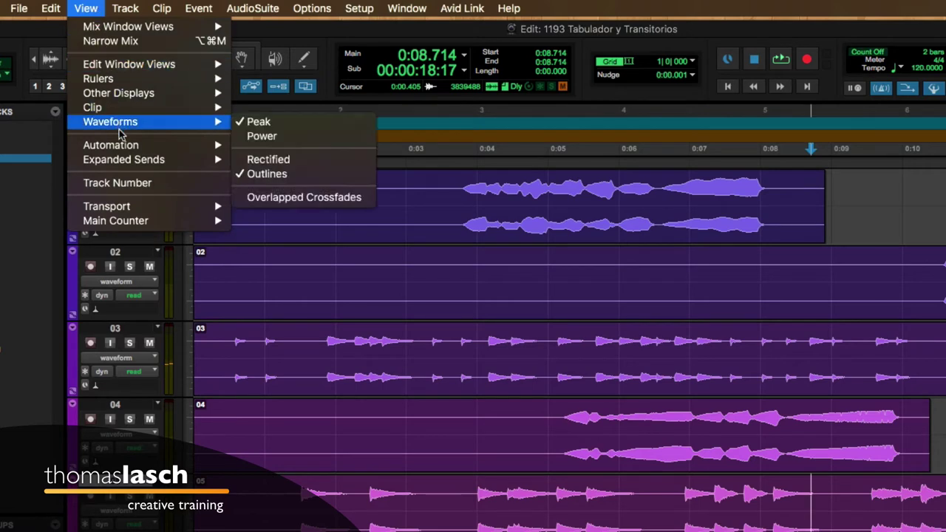
click(123, 189)
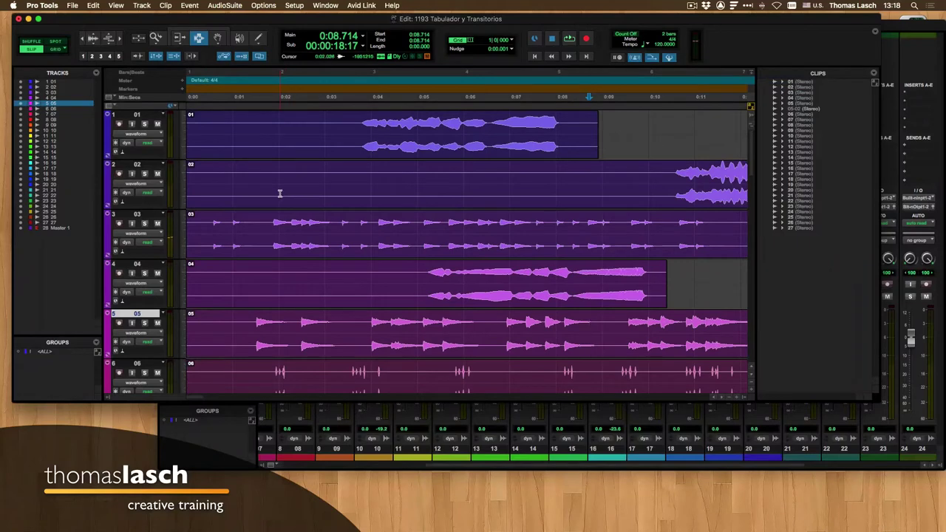
- Switch to the Mix window and select track 12 by its name
key(super+equal)
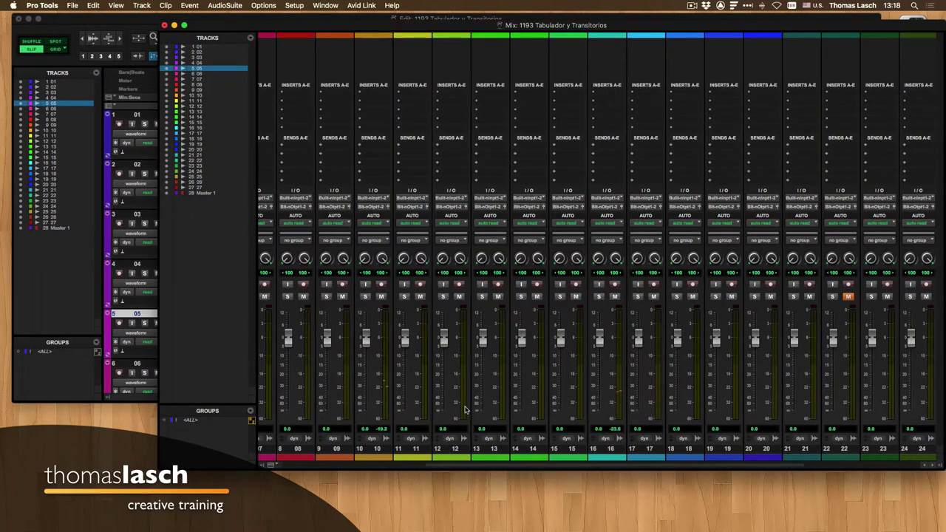
click(458, 448)
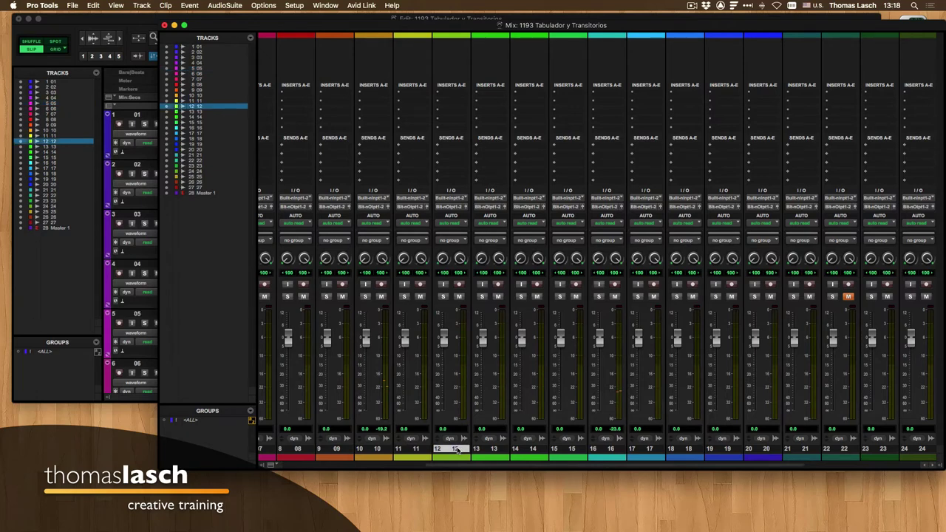
mouse_move(457, 451)
mouse_down()
mouse_move(634, 452)
mouse_move(444, 451)
mouse_move(453, 449)
mouse_up()
- Toggle the selection of all tracks at once on and off several times, leaving no track selected
alt+click(494, 449)
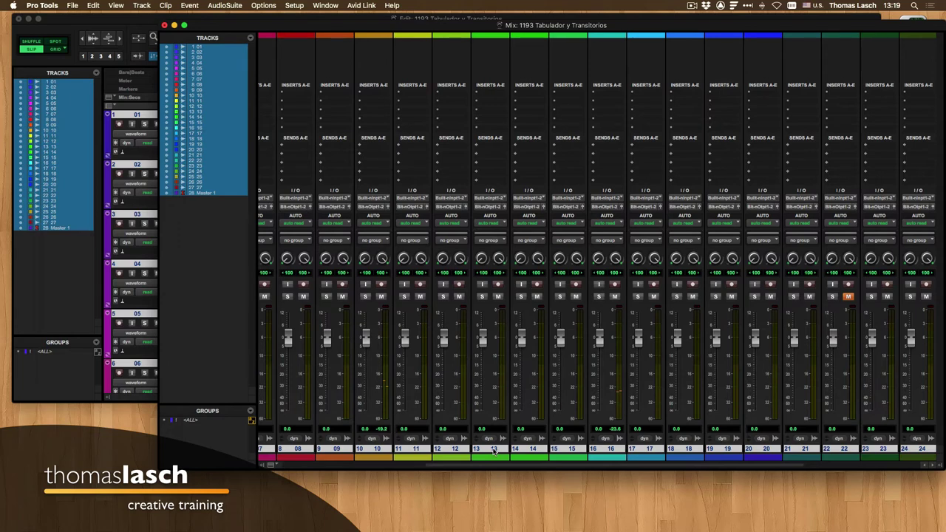
alt+click(493, 449)
alt+click(494, 450)
alt+click(494, 450)
alt+click(494, 450)
alt+click(494, 450)
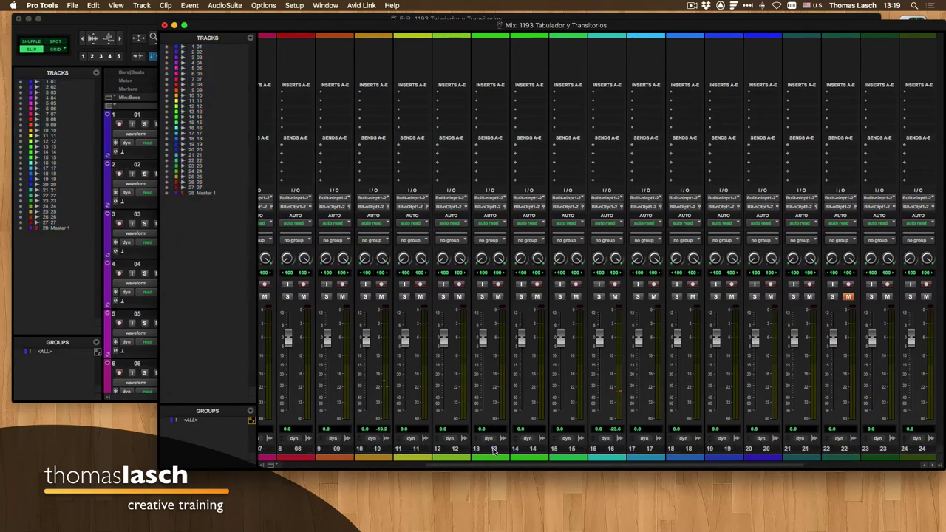
- Select the nonadjacent tracks 13, 15, 17, 19 and 21 together by their names in the Mix window
click(494, 450)
super+click(571, 449)
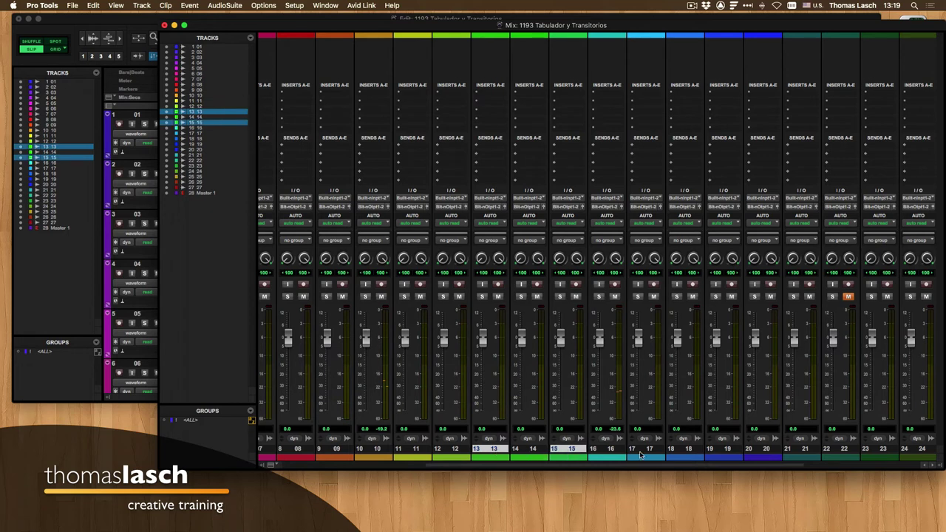
super+click(649, 451)
super+click(731, 449)
super+click(807, 450)
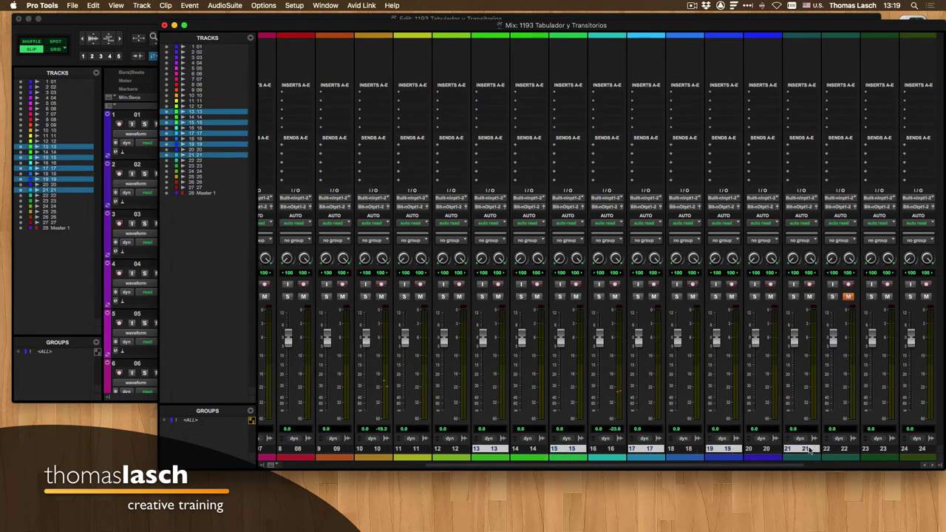
- Add tracks 20 and 18 to the selection and remove track 17 from it
super+click(776, 451)
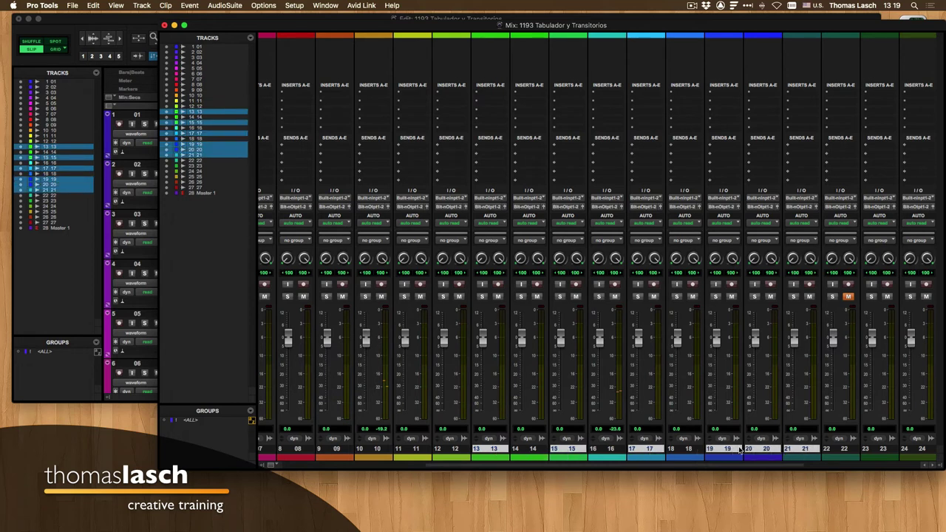
super+click(688, 450)
super+click(650, 450)
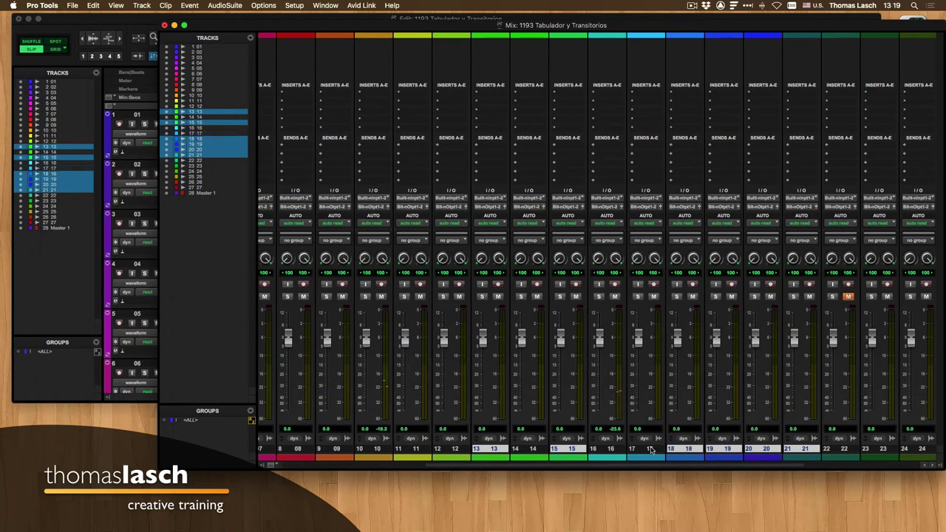
- Clear the selection and toggle all tracks at once on and off, leaving no track selected
alt+click(611, 450)
alt+click(560, 449)
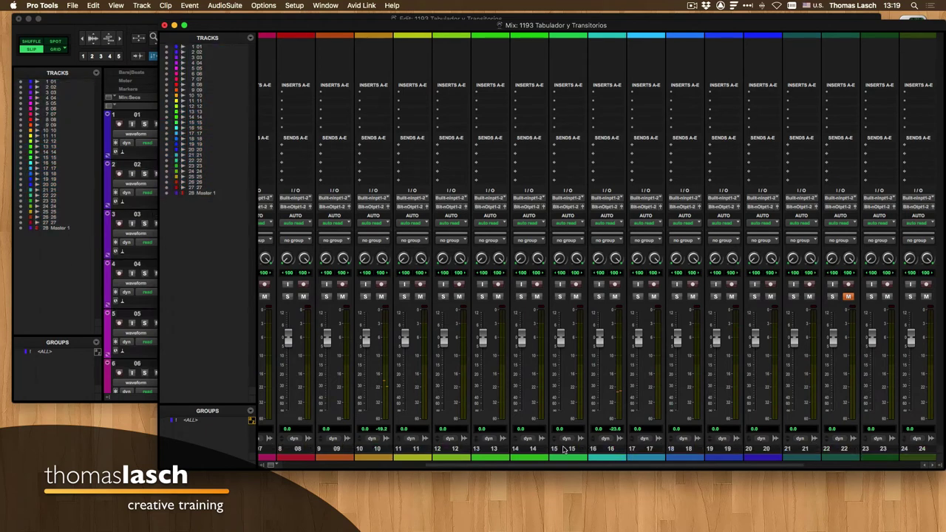
alt+click(568, 450)
alt+click(568, 450)
alt+click(569, 449)
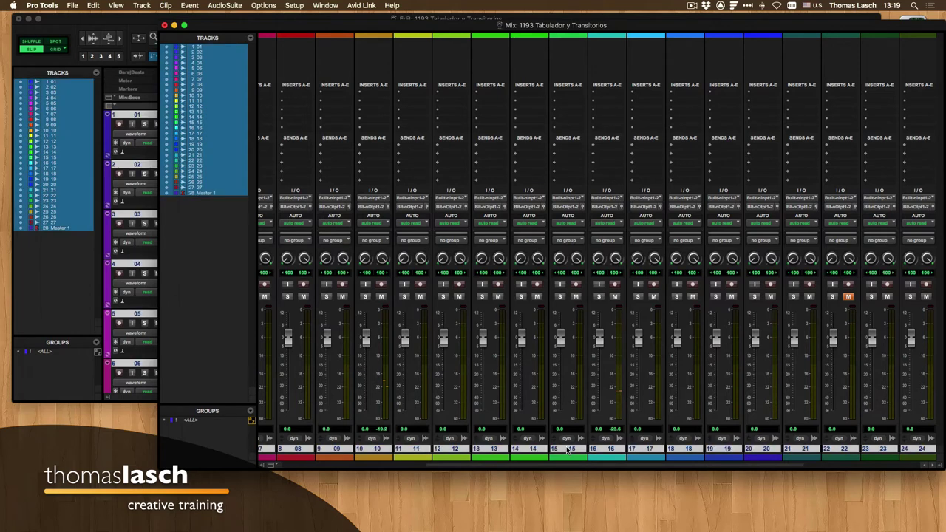
alt+click(568, 449)
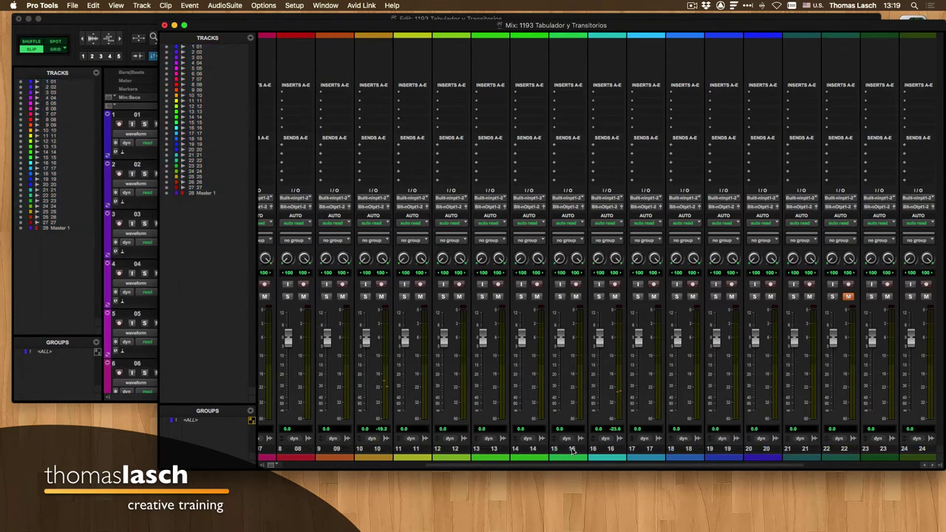
- Select tracks 15, 17 and 21 together, then clear them by toggling the selection of all tracks until none is selected
click(574, 450)
super+click(651, 451)
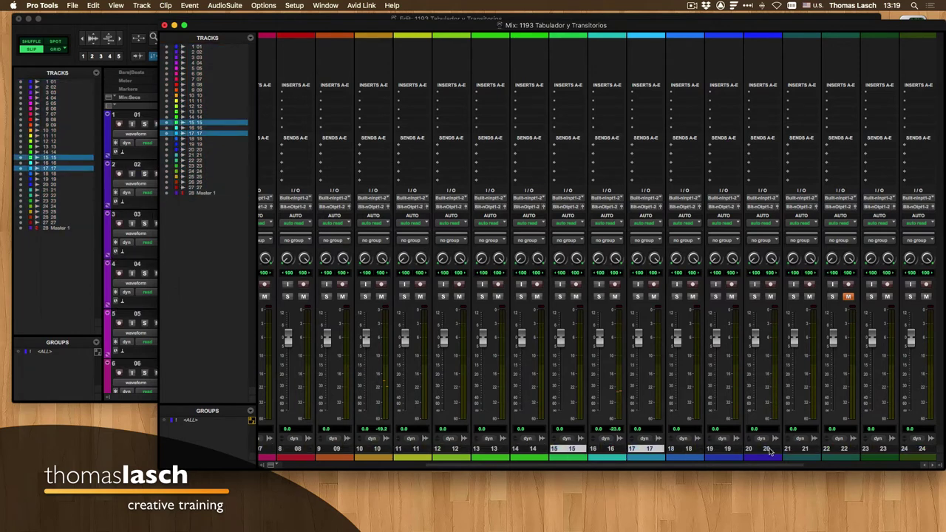
super+click(790, 450)
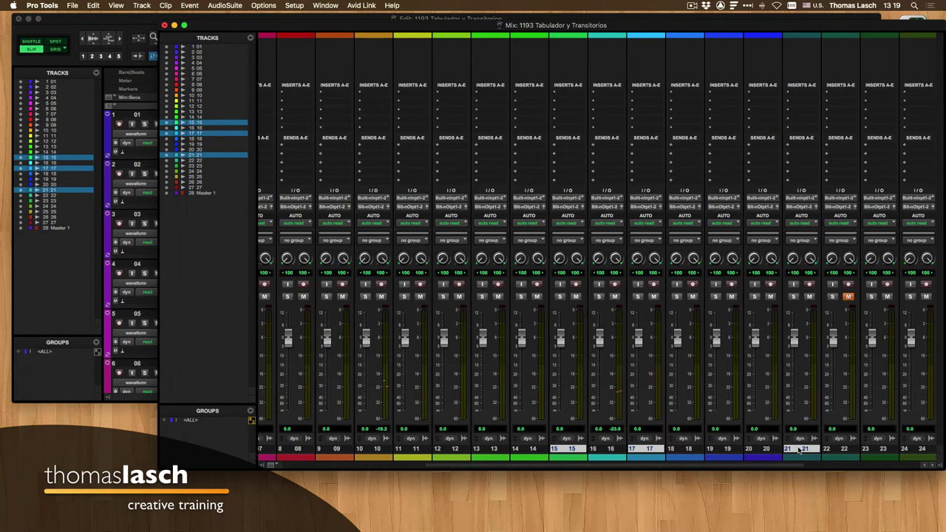
alt+click(577, 450)
alt+click(576, 450)
alt+click(577, 450)
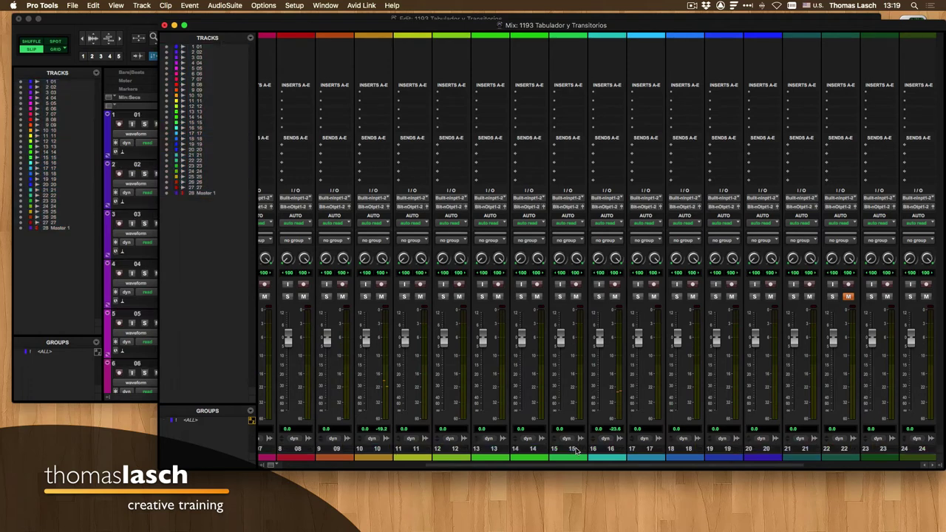
alt+click(577, 451)
alt+click(576, 451)
- Select the range of tracks 11 to 15, move it after track 20, and move it back between tracks 10 and 16
click(415, 456)
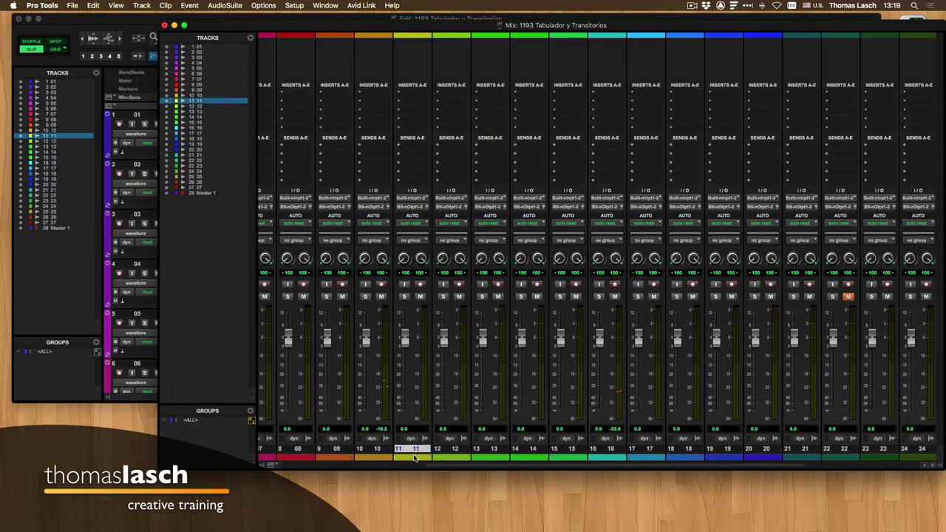
shift+click(578, 450)
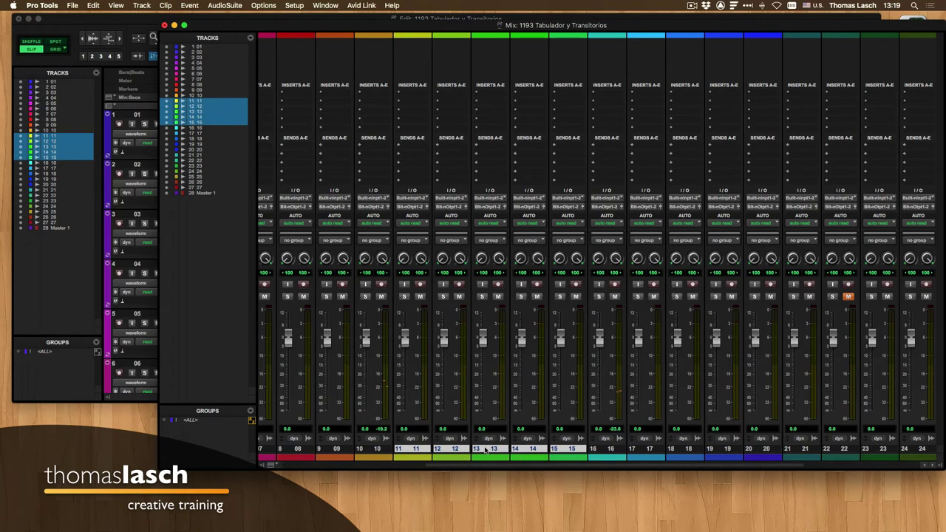
drag(486, 451, 757, 451)
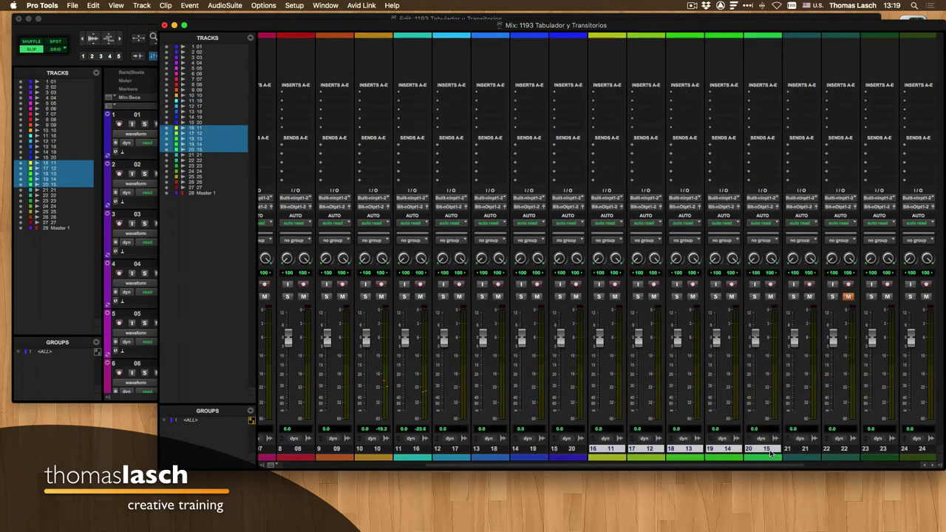
drag(608, 451, 460, 456)
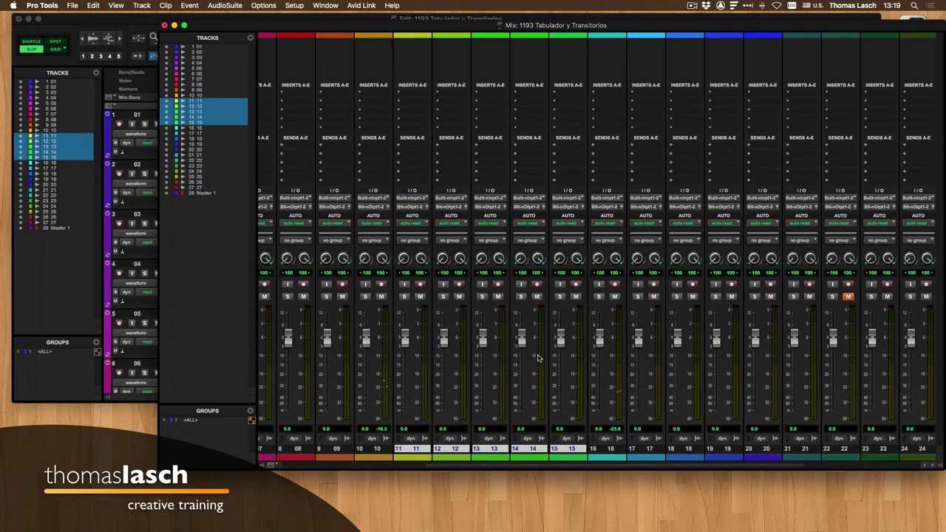
- Select only track 16 and look over the available track commands without applying one
click(609, 451)
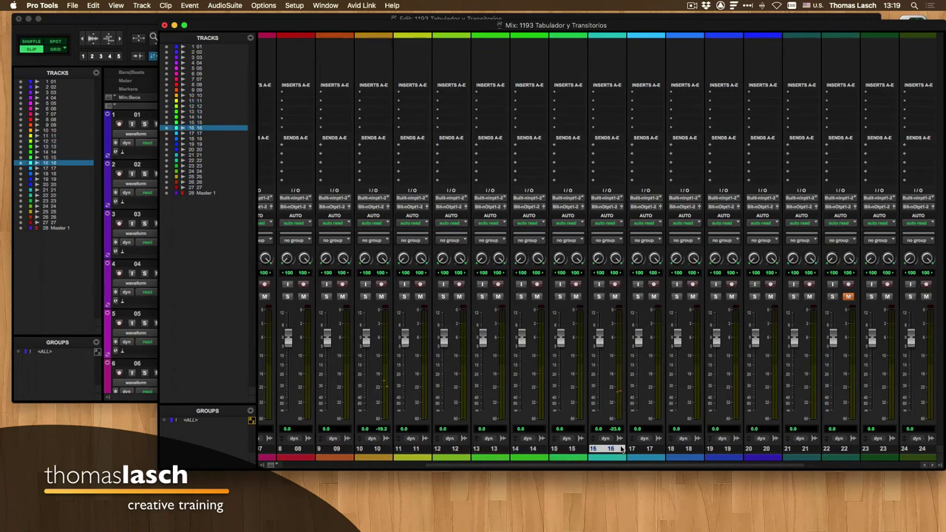
click(137, 6)
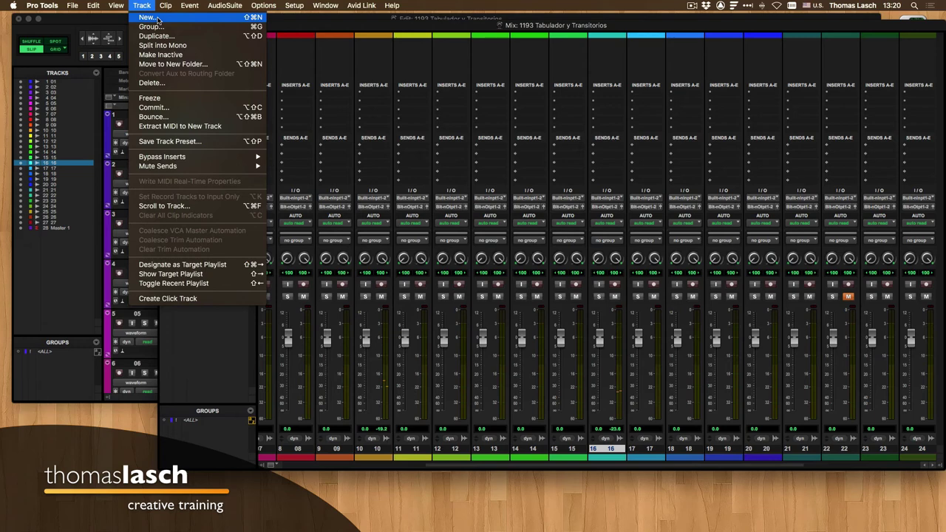
click(226, 340)
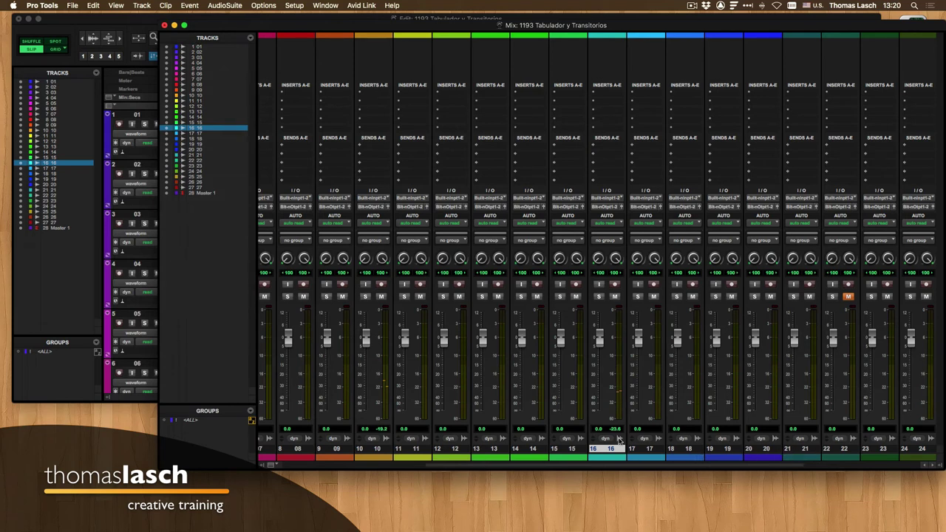
- Select tracks 11, 13, 15 and 17, group them side by side after track 10, and undo that move
click(415, 449)
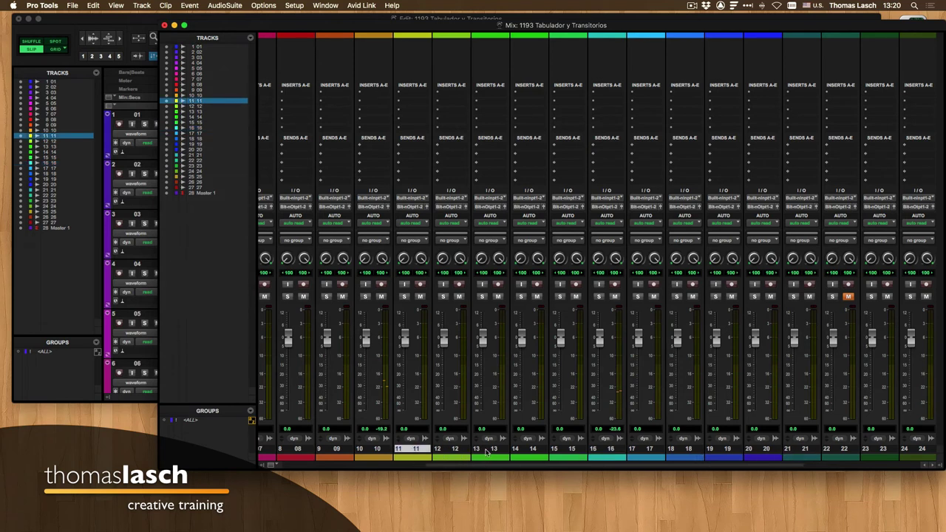
super+click(486, 450)
super+click(564, 450)
super+click(641, 450)
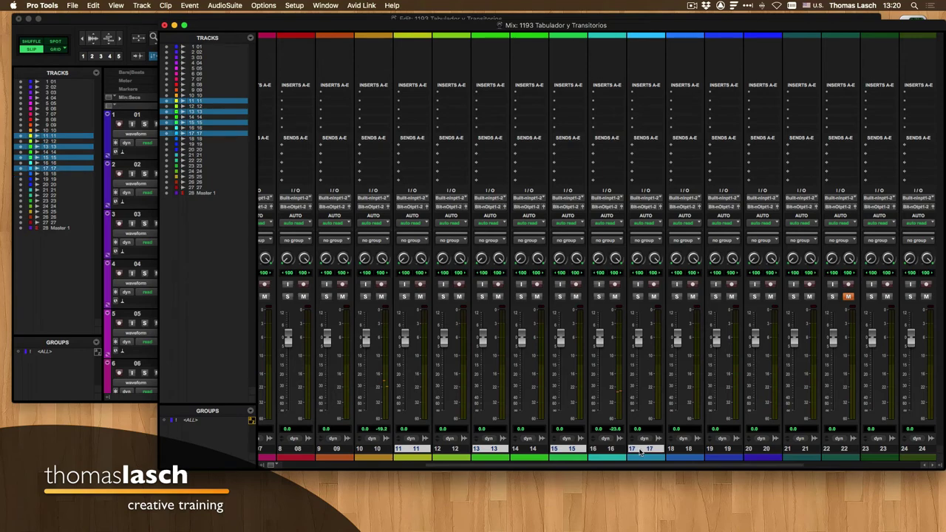
drag(647, 450, 444, 457)
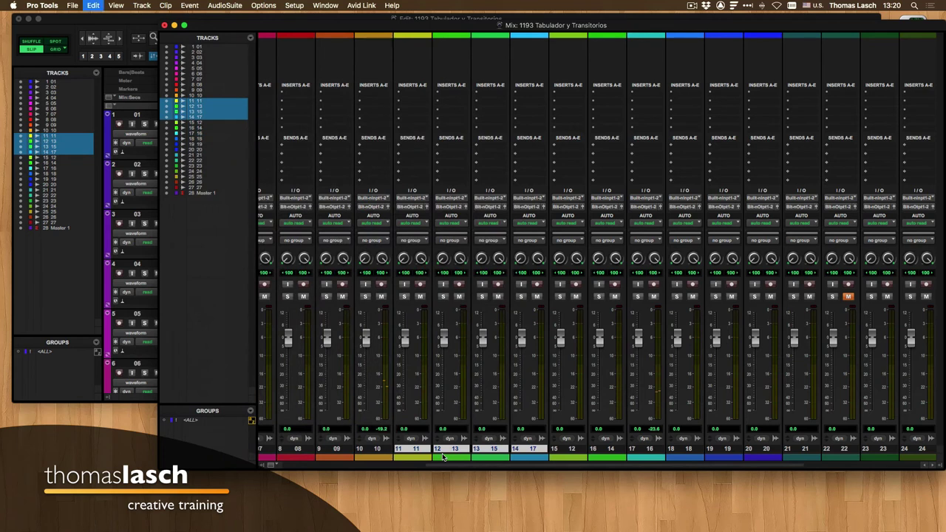
key(super+z)
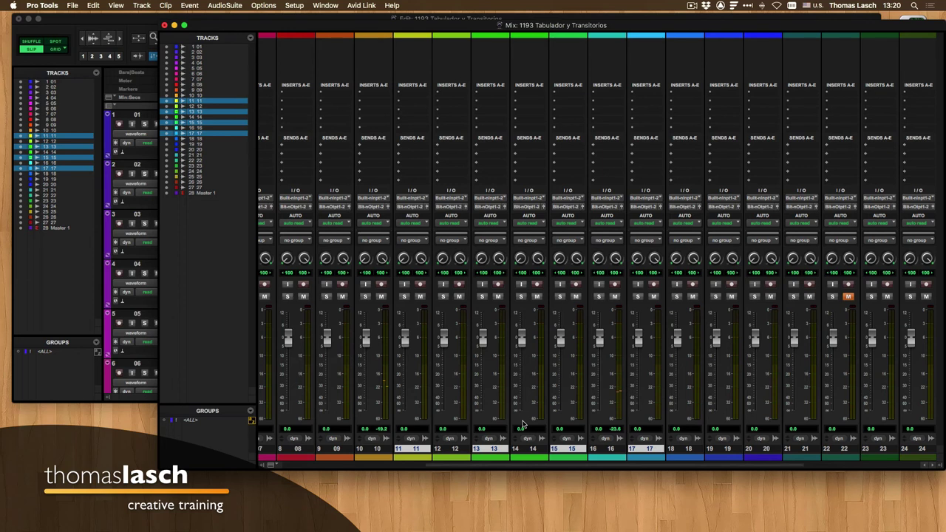
- Switch to the Edit window and set the height of all tracks at once to mini
key(super+equal)
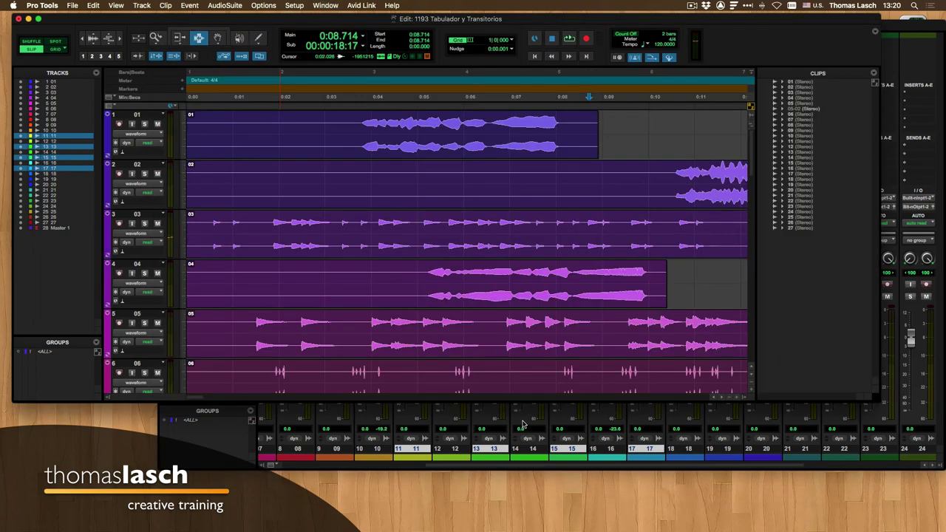
key(super+equal)
key(super+equal)
click(184, 144)
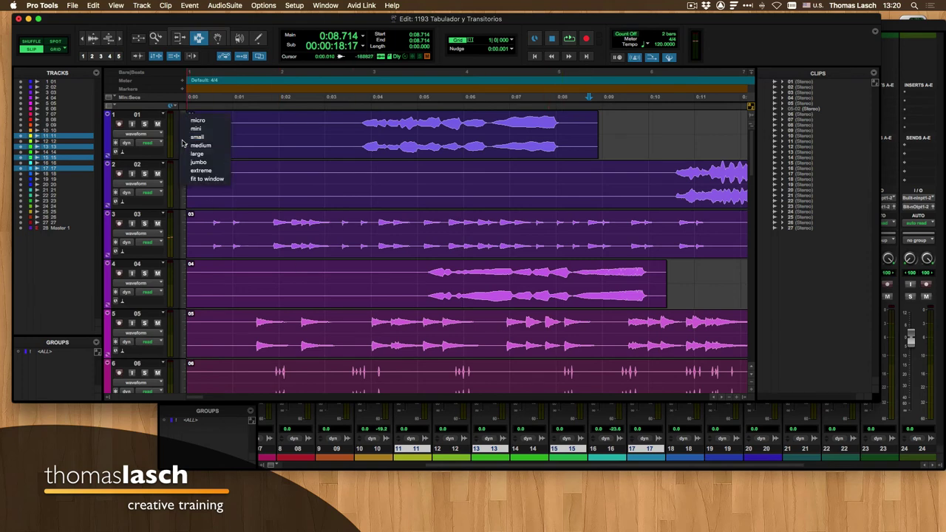
alt+click(194, 129)
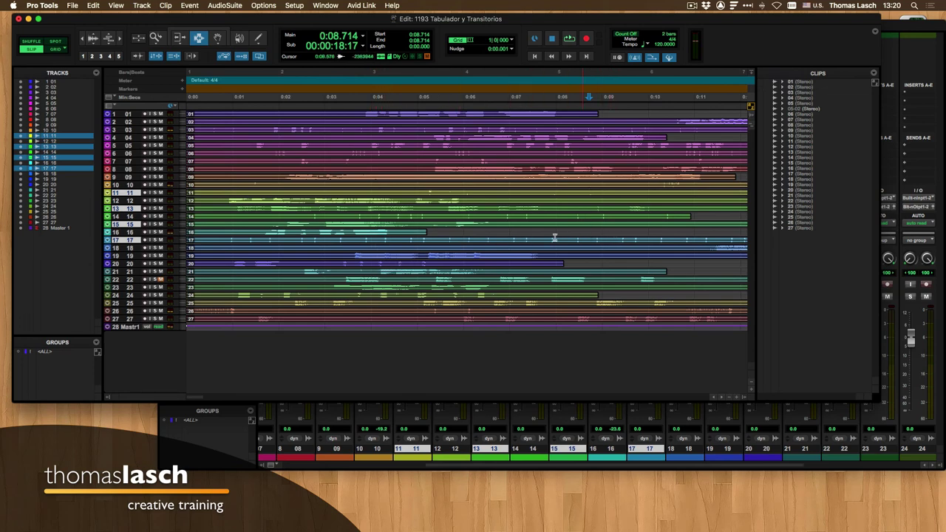
- Zoom the Edit window timeline out to fit the full length of the session
click(157, 40)
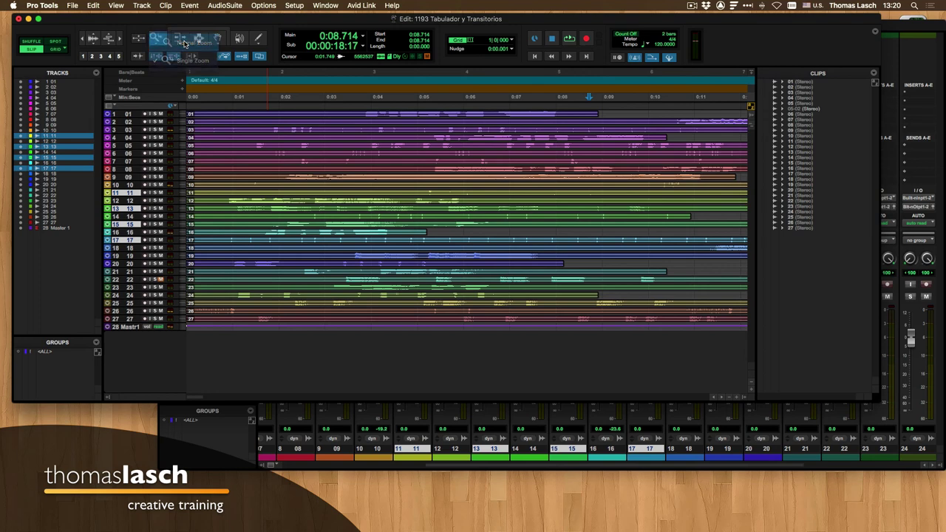
double_click(157, 40)
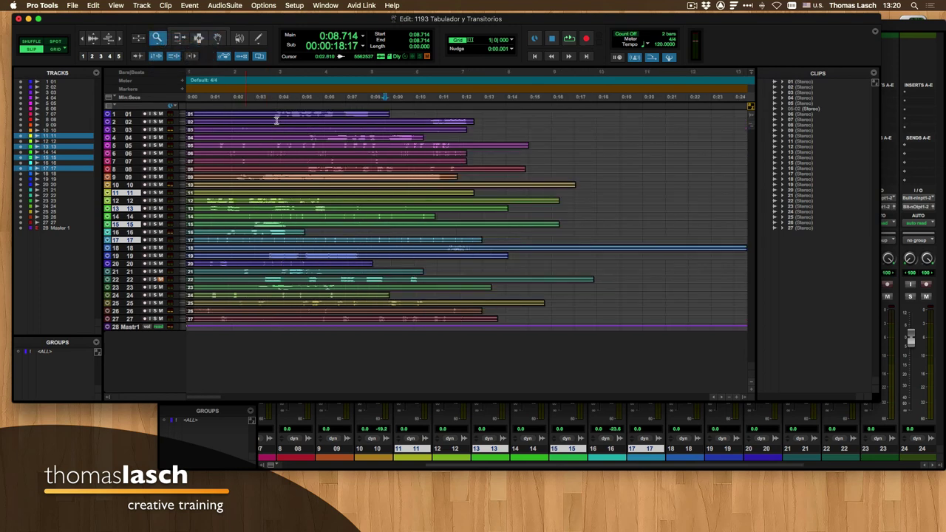